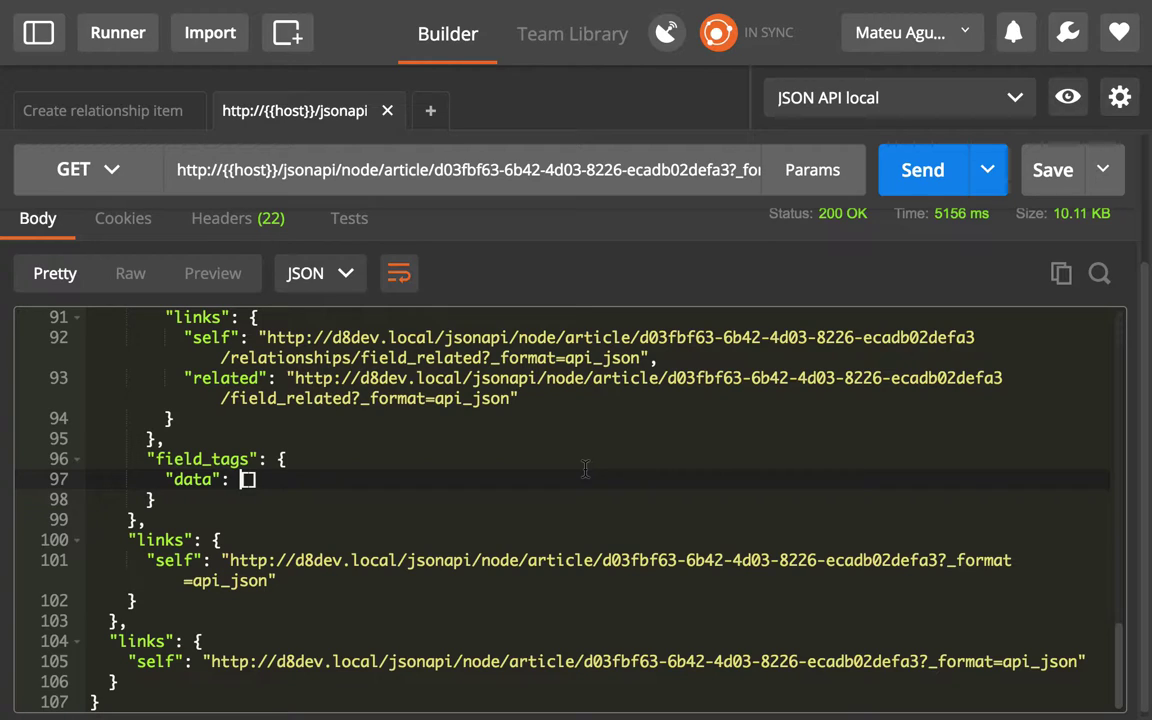
Review the article resource type, its ID and the empty field_tags relationship in the response
double_click(395, 170)
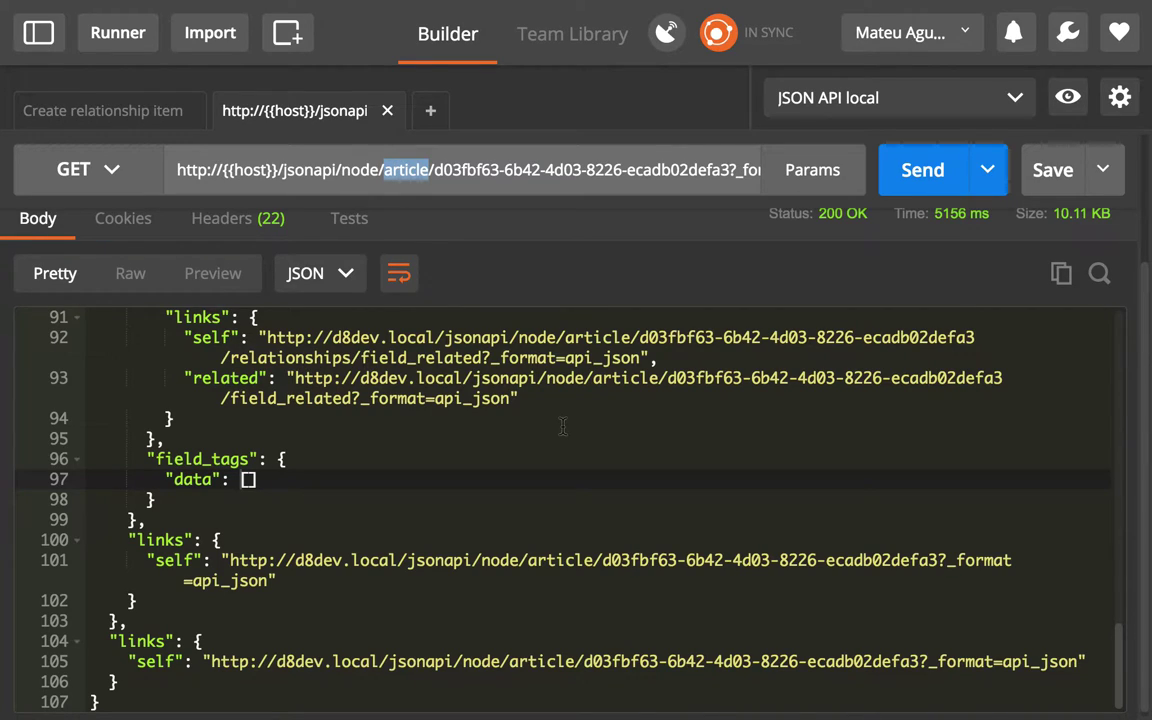
triple_click(316, 458)
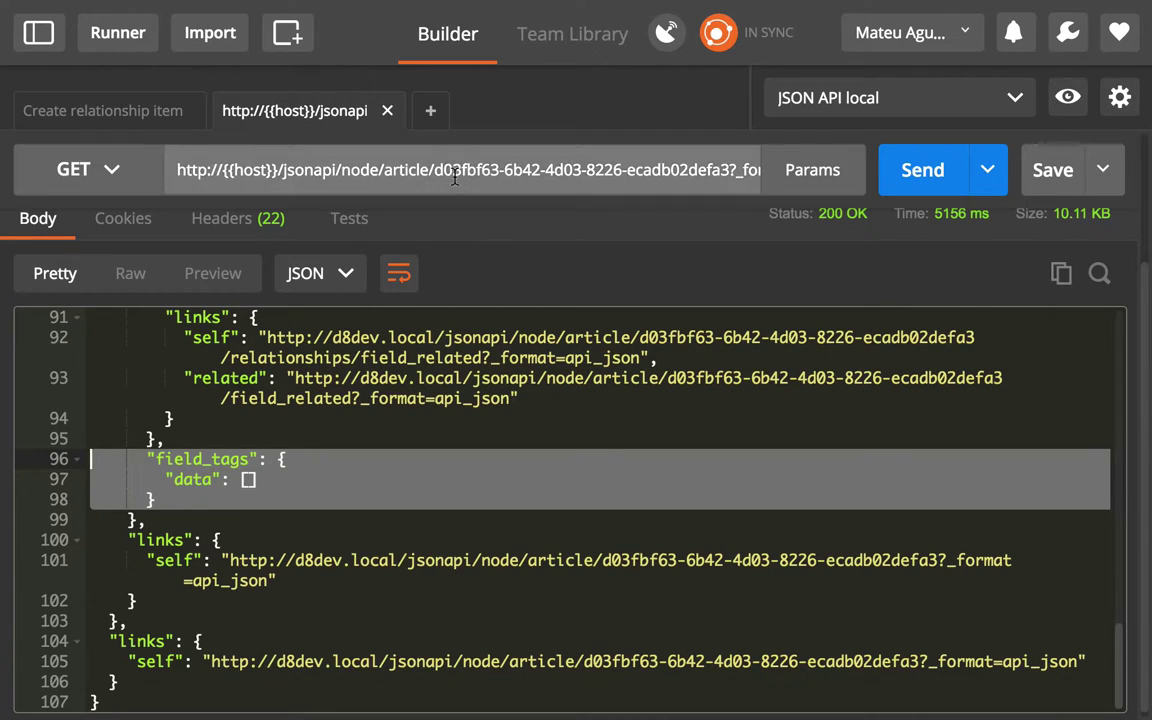
left_click_drag(433, 170, 660, 172)
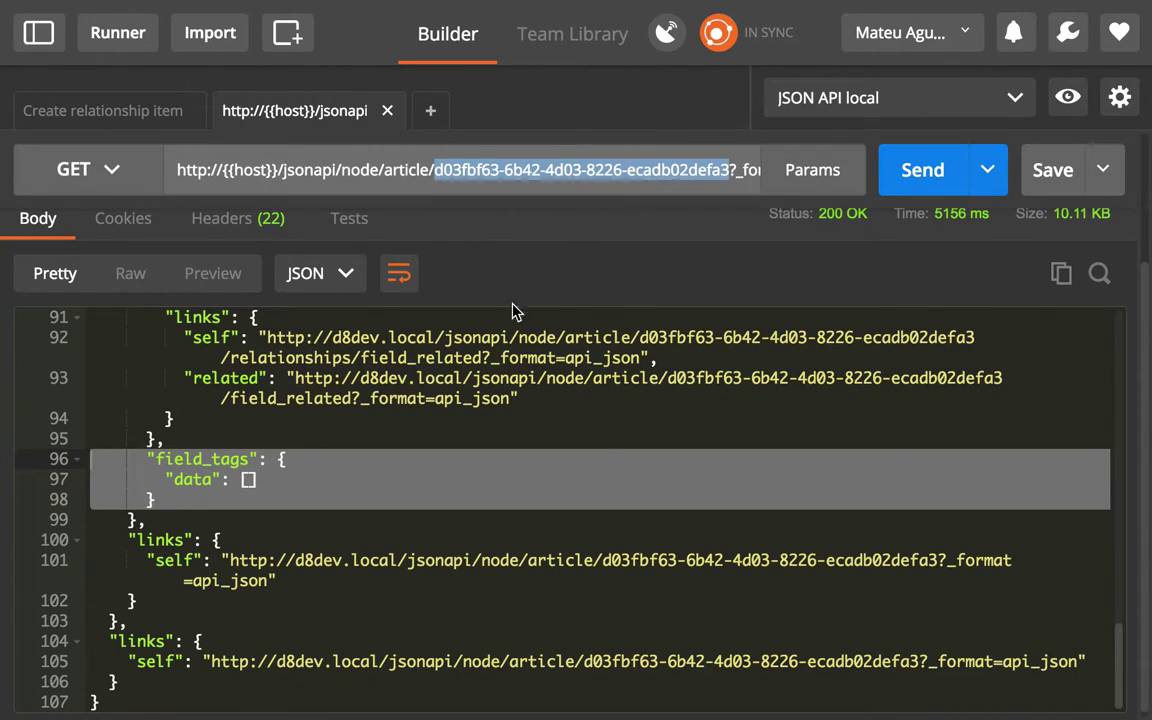
double_click(203, 459)
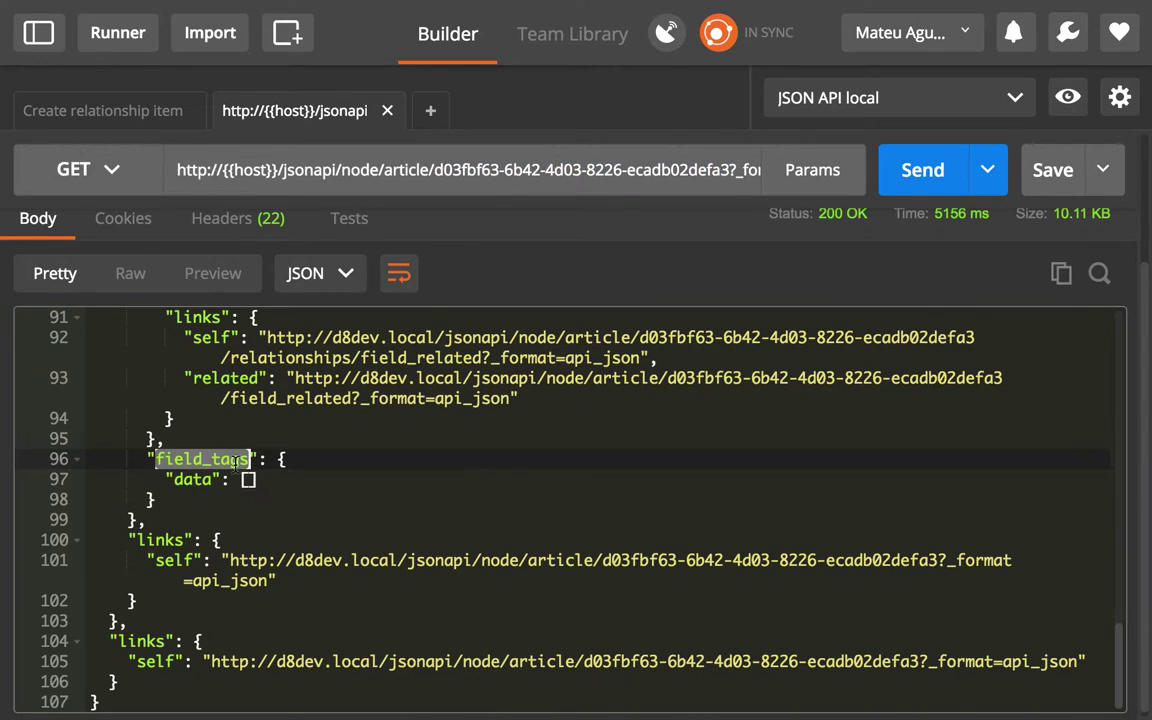
Request the article's /relationships/field_tags URL and confirm the returned data array is empty
left_click(738, 178)
type("/relatio")
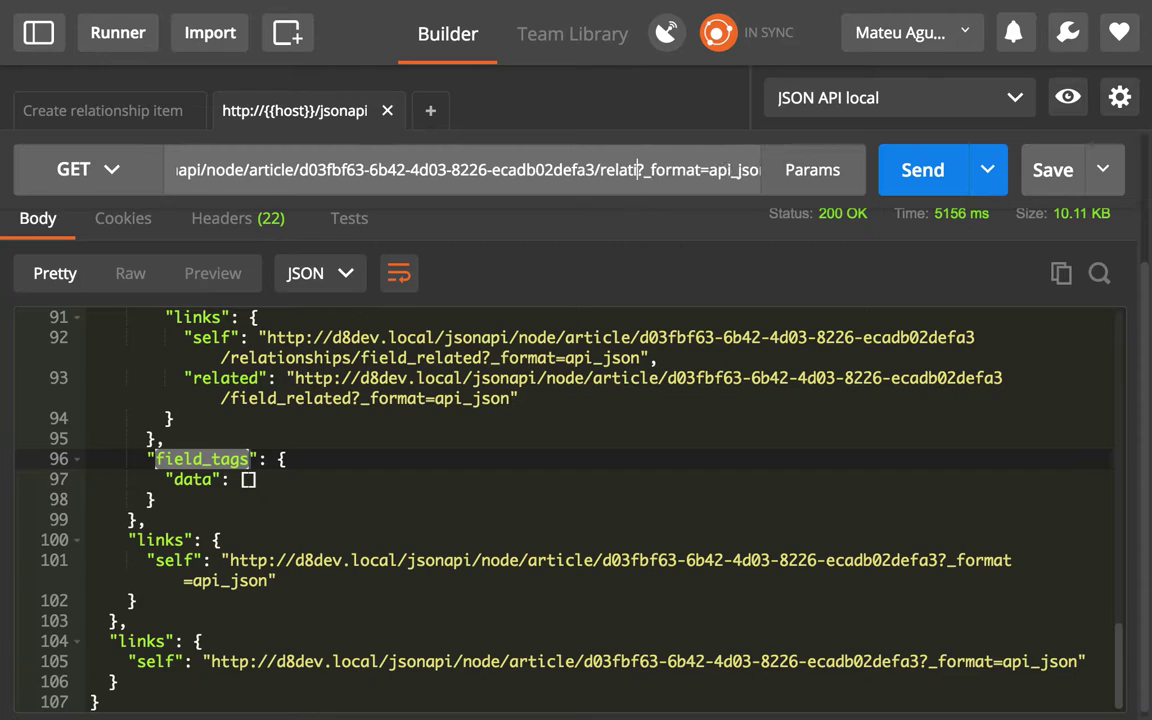
type("nships/")
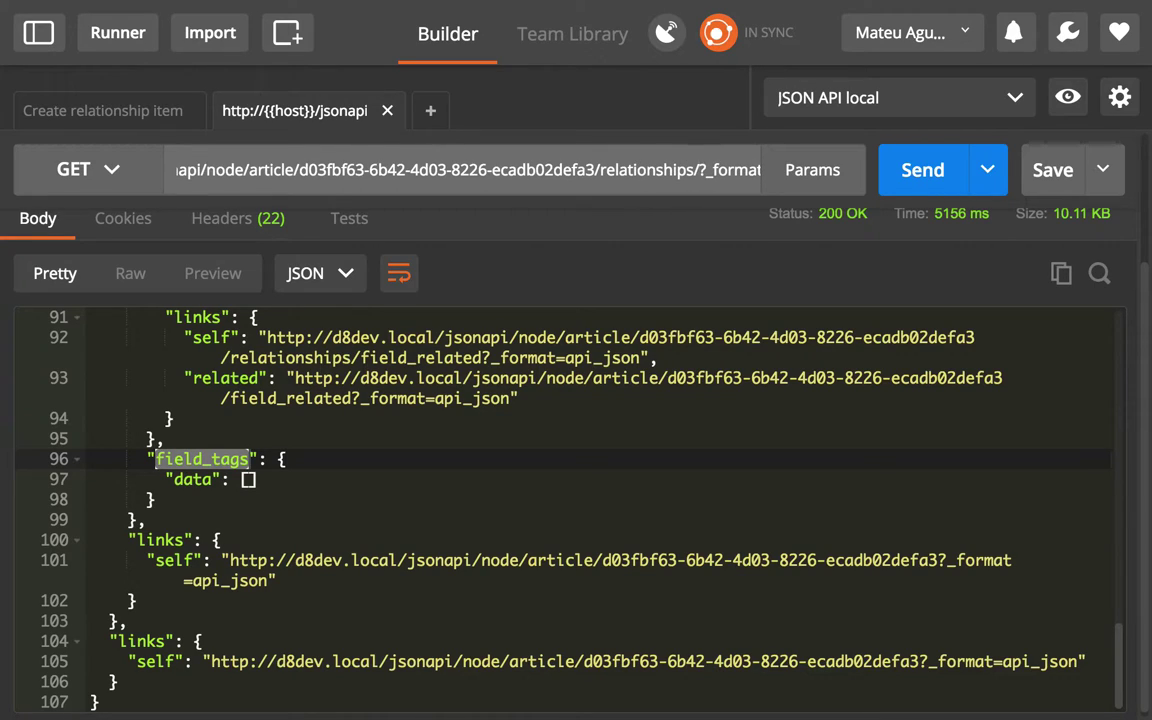
type("field_t")
key("BackSpace")
type("d")
key("BackSpace")
type("tags")
key("Return")
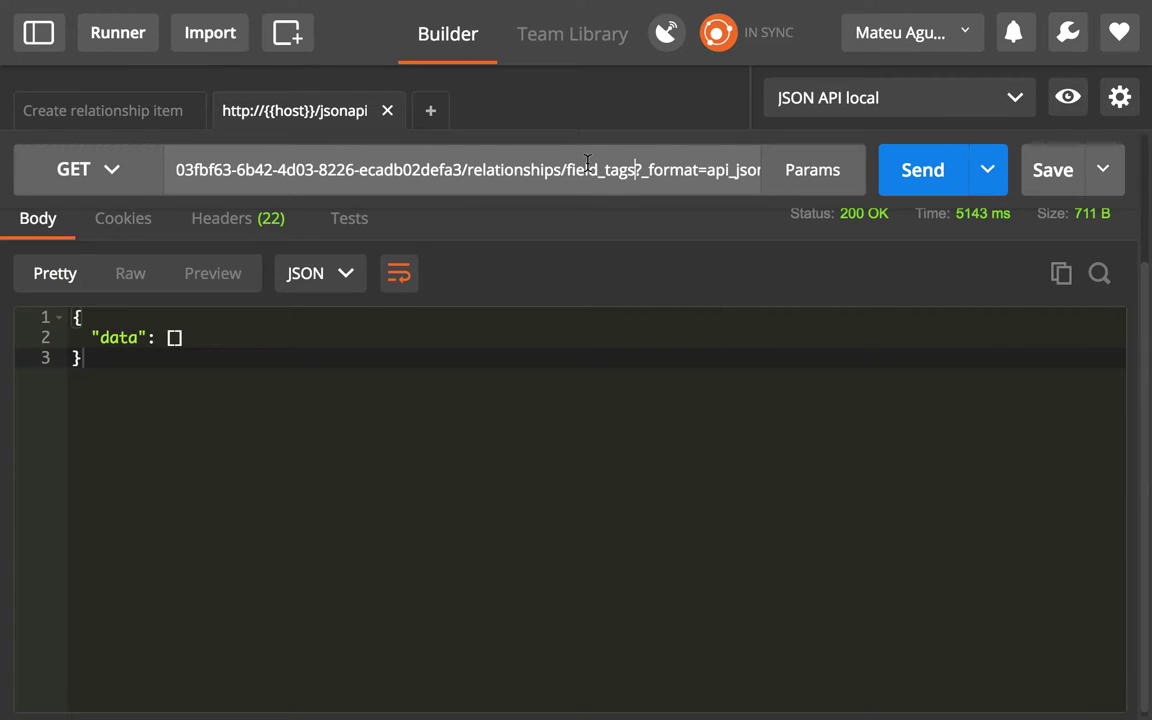
left_click_drag(588, 162, 465, 162)
left_click(167, 337)
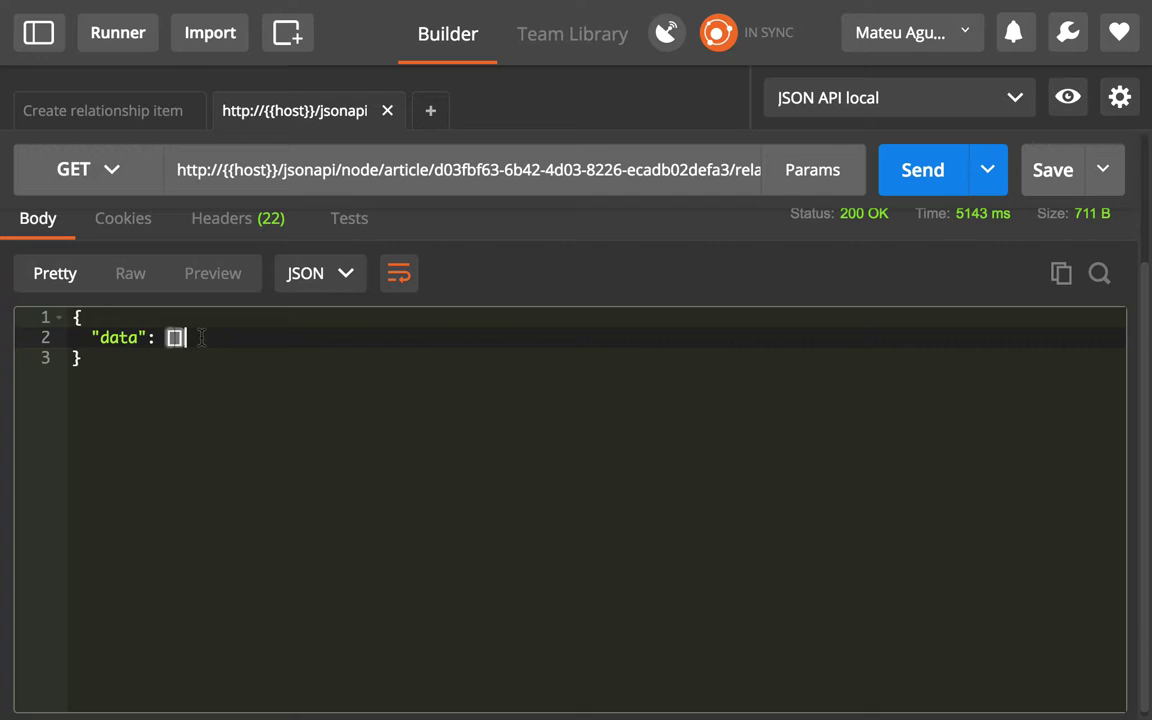
Check the 'Create relationship item' request uses POST to the article's relationships/field_tags URL
mouse_move(103, 110)
left_click(135, 110)
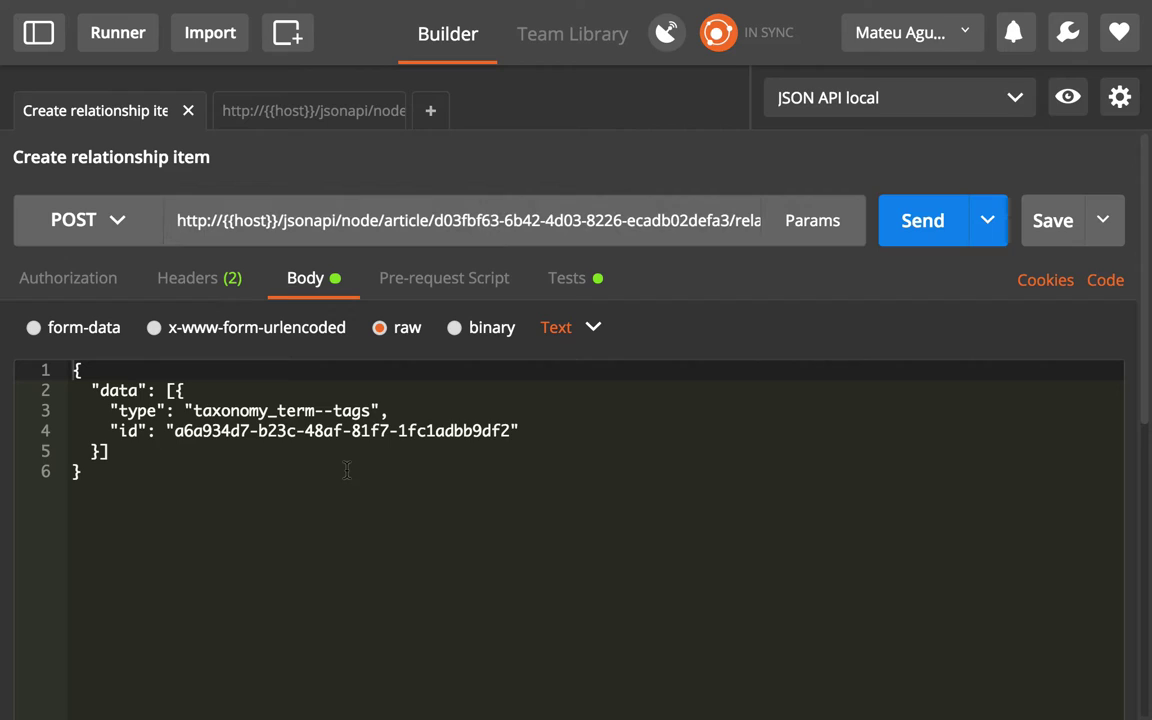
left_click(92, 223)
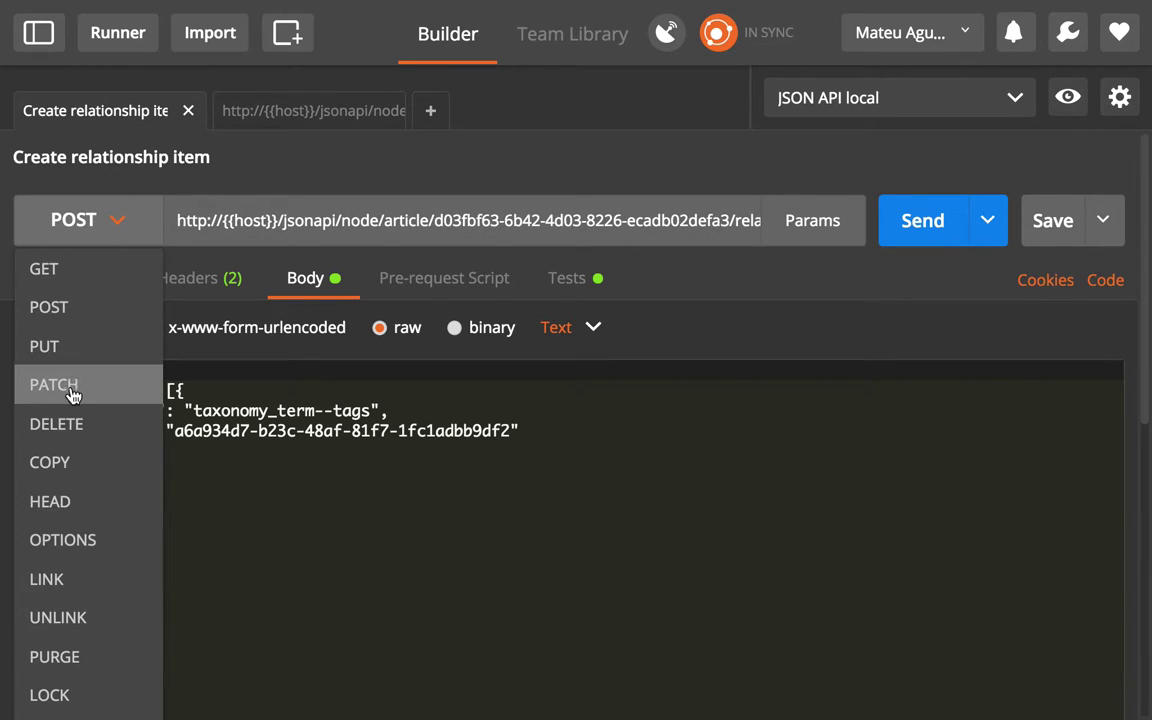
left_click(100, 307)
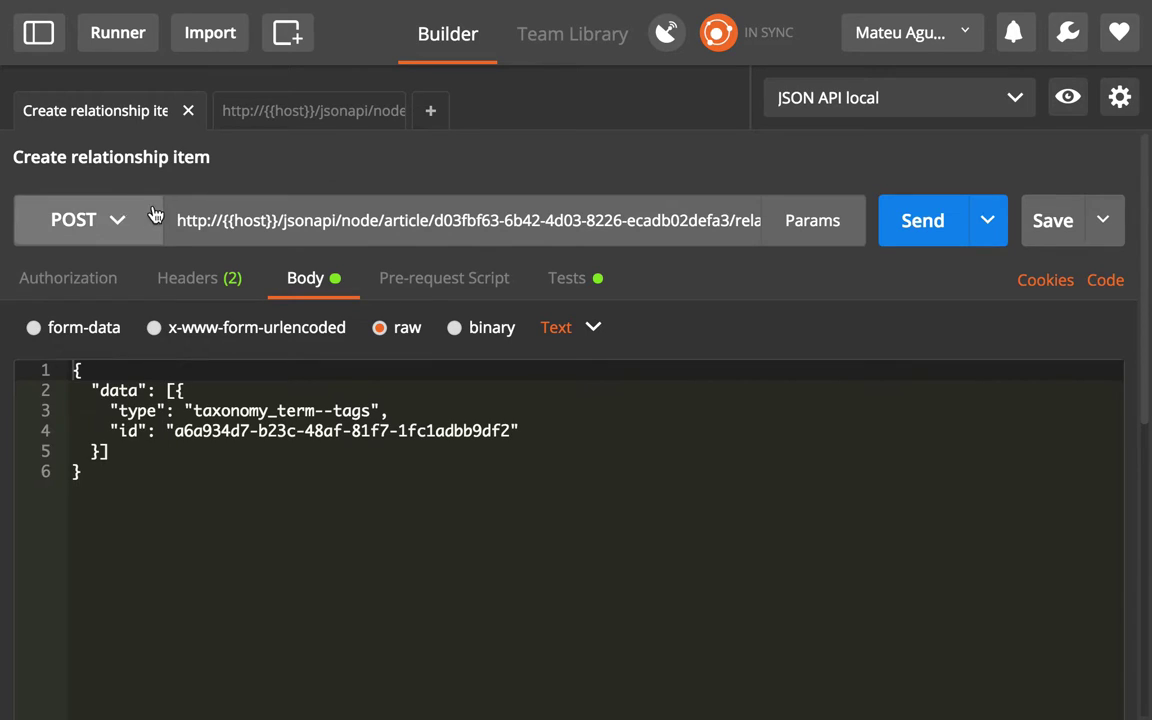
left_click_drag(300, 222, 648, 221)
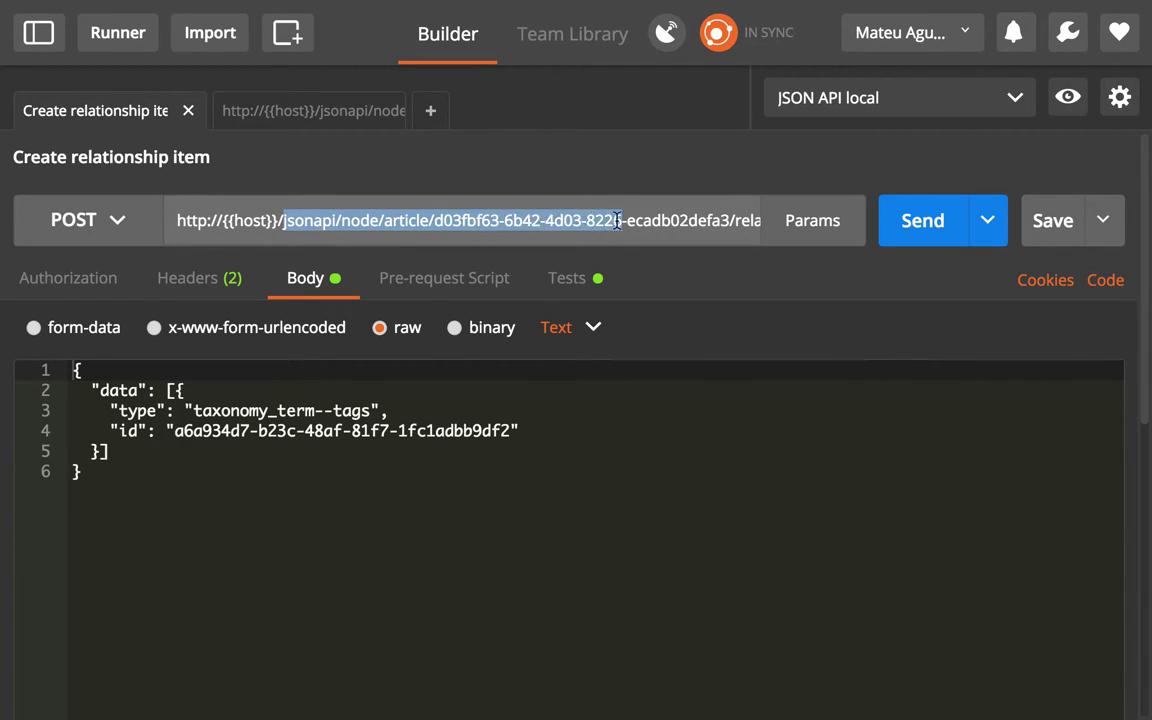
left_click_drag(729, 221, 455, 222)
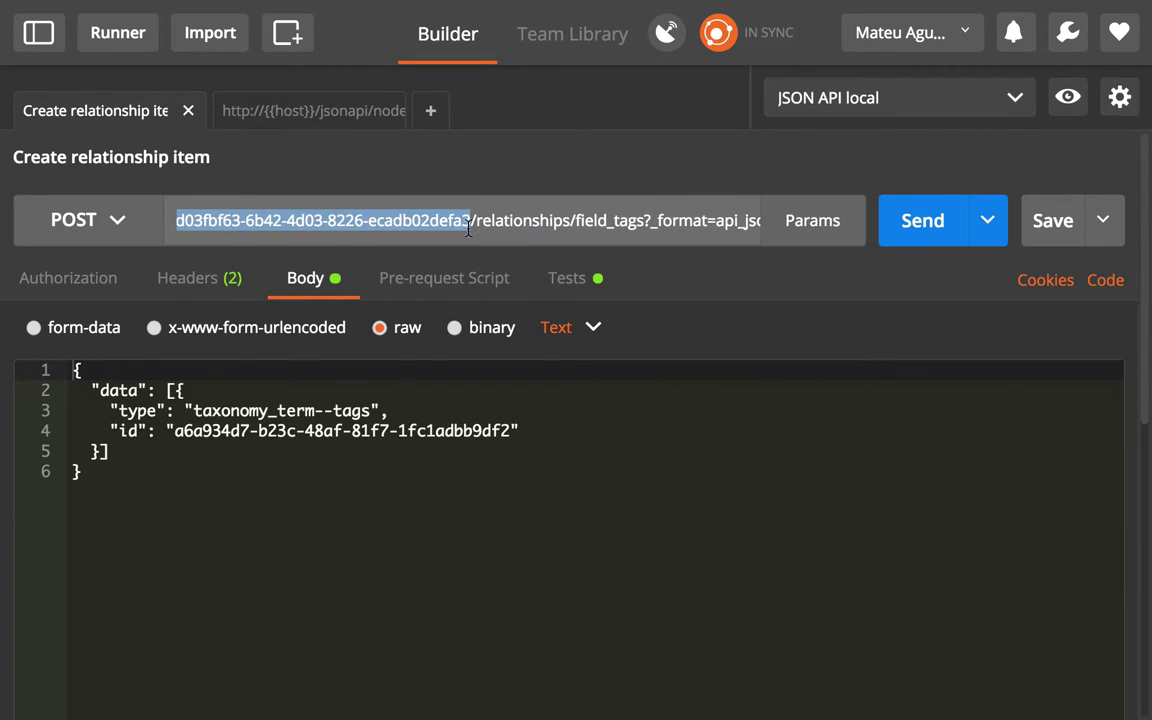
left_click_drag(476, 220, 627, 218)
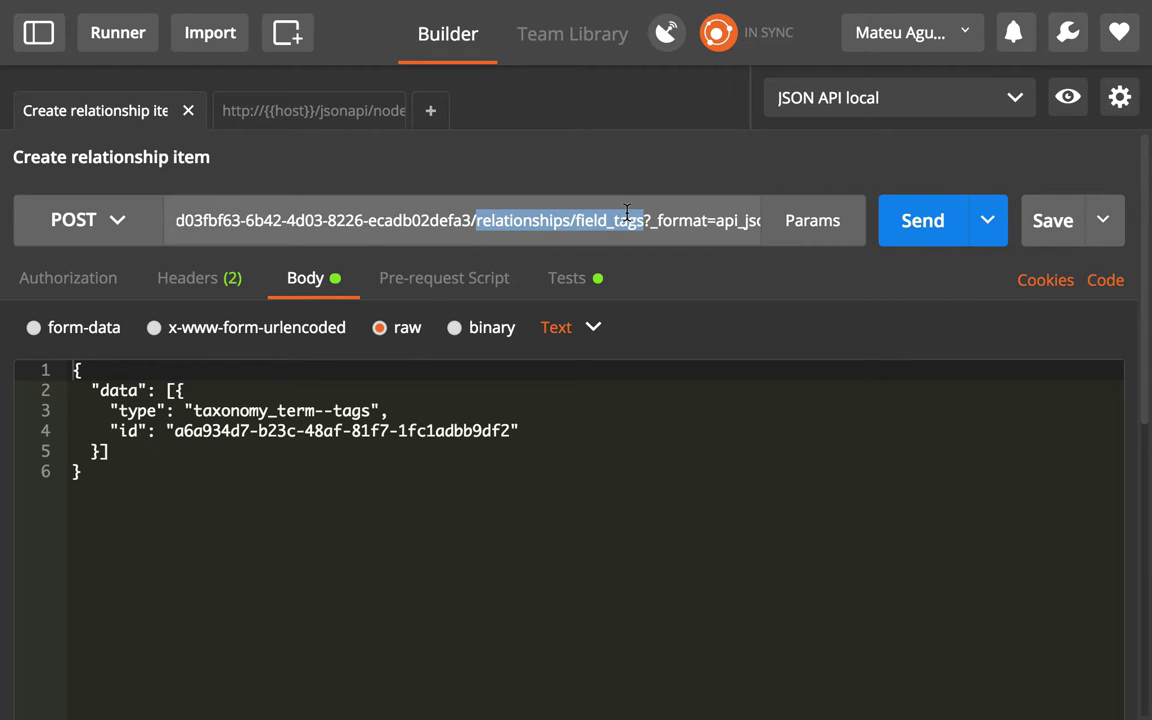
Review the JSON body's data array holding taxonomy_term--tags item a6a934d7-b23c-48af-81f7-1fc1adbb9df2
left_click(92, 390)
left_click_drag(92, 390, 124, 450)
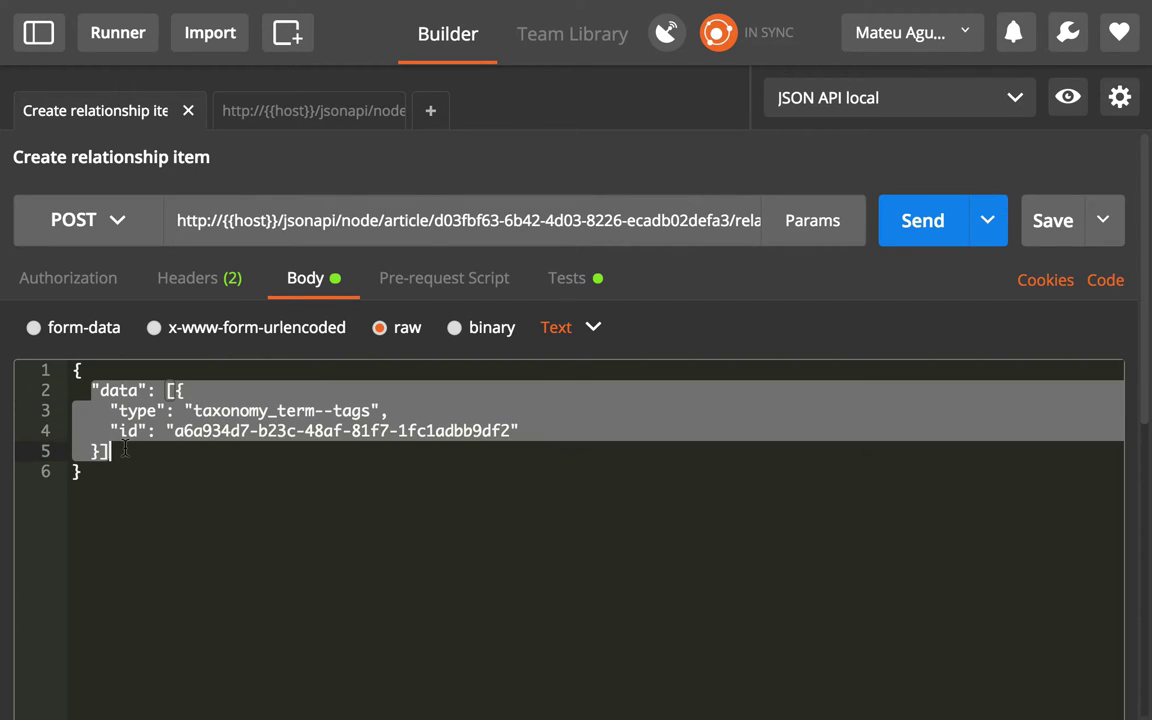
left_click(171, 390)
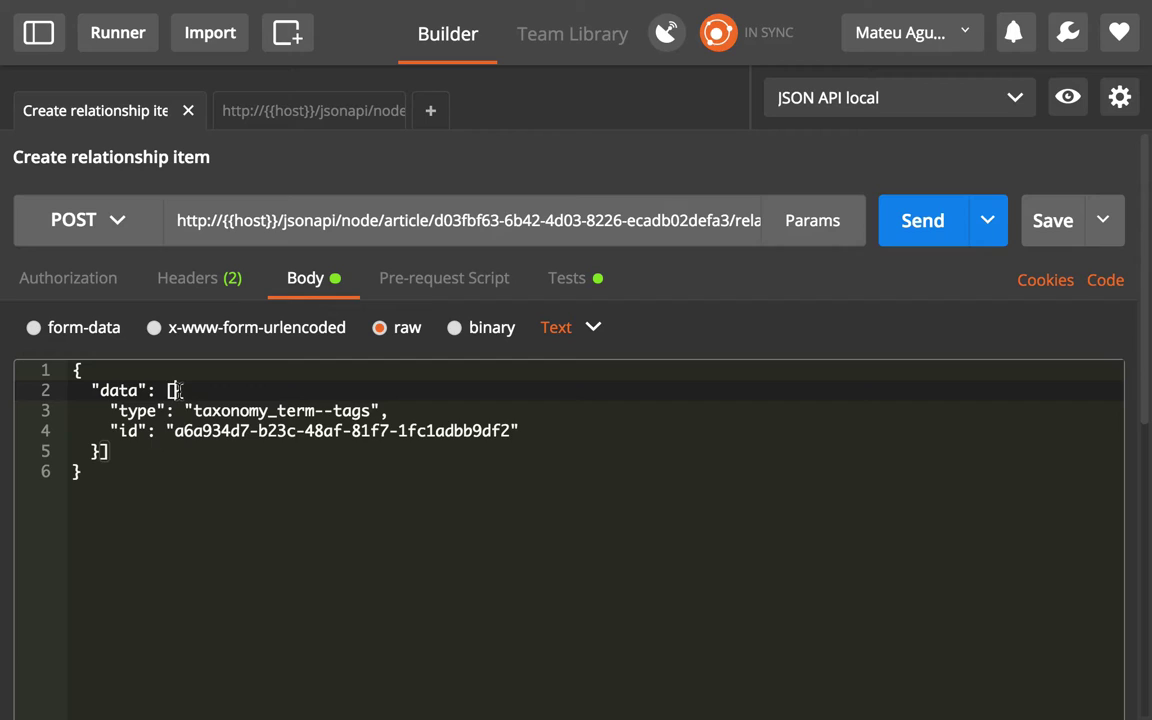
left_click_drag(171, 390, 97, 452)
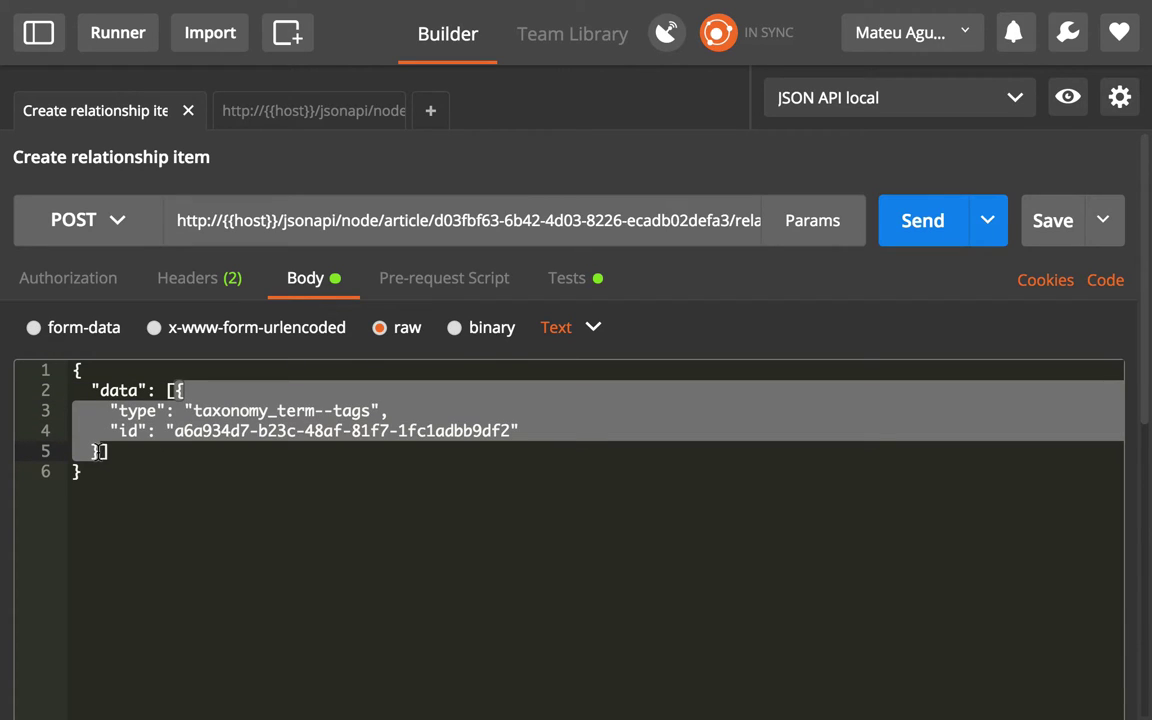
mouse_move(101, 452)
left_mouse_down()
mouse_move(95, 410)
mouse_move(166, 390)
left_mouse_up()
left_click(197, 280)
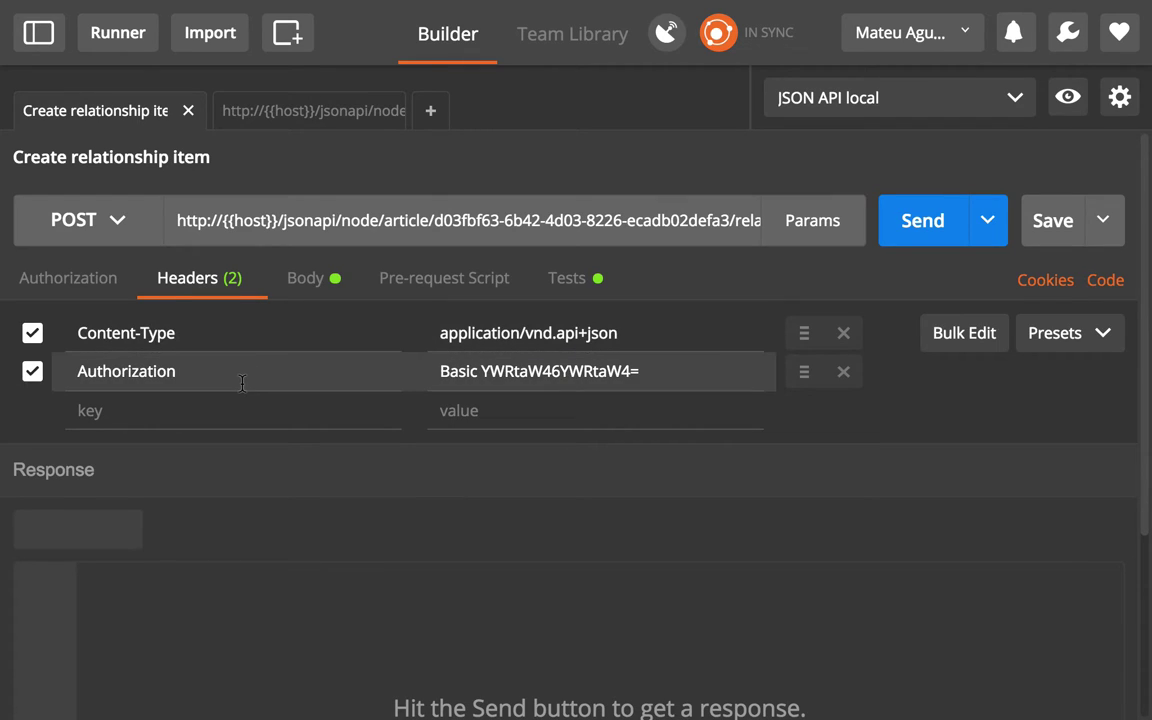
left_click(297, 282)
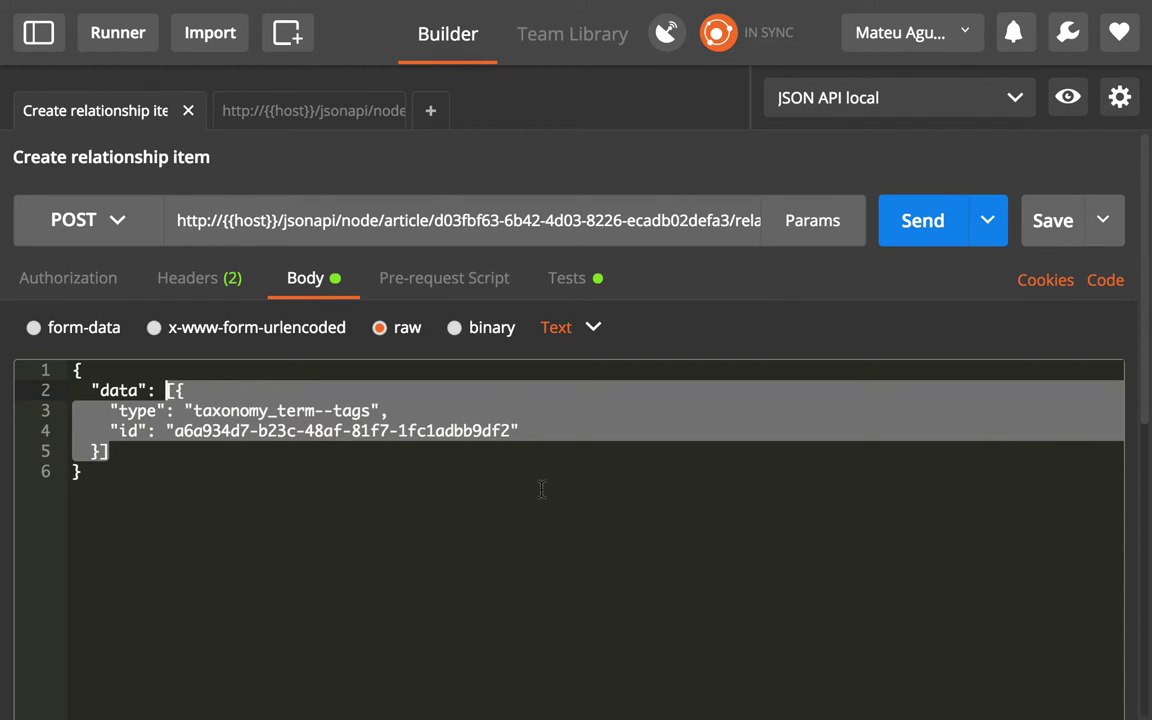
left_click(494, 465)
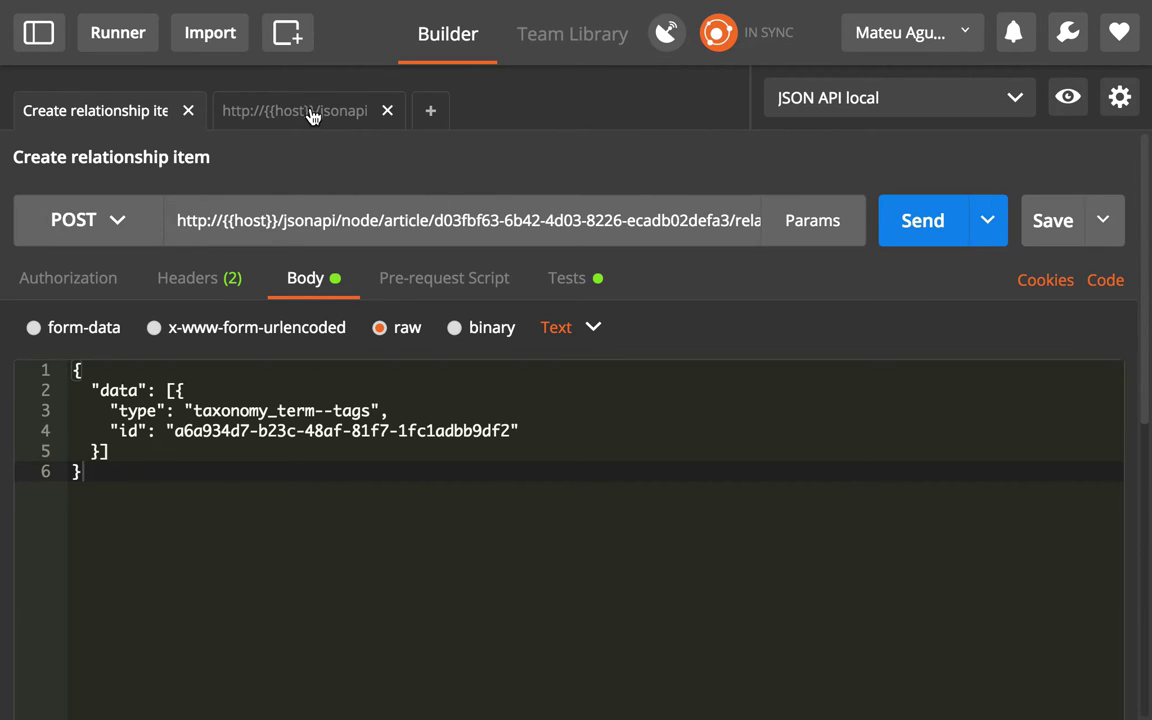
Drop /relationships/field_tags from the GET URL to fetch article Dolore Duis Hendrerit, nid 2108
left_click(280, 111)
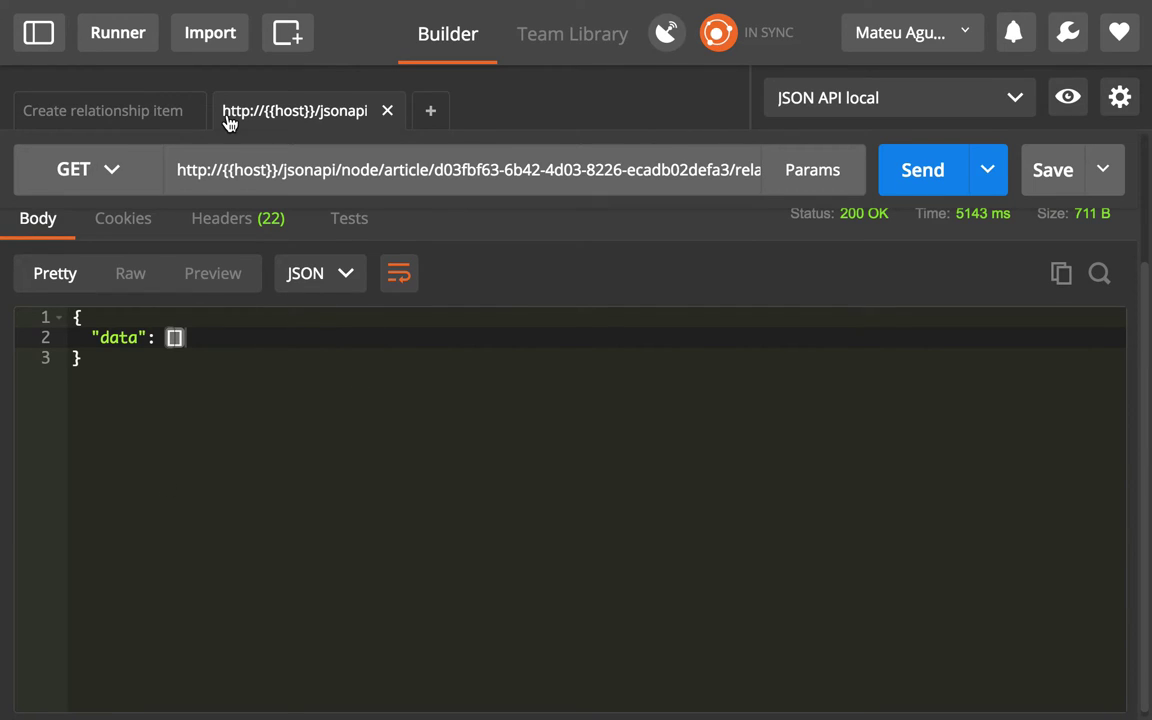
left_click(80, 108)
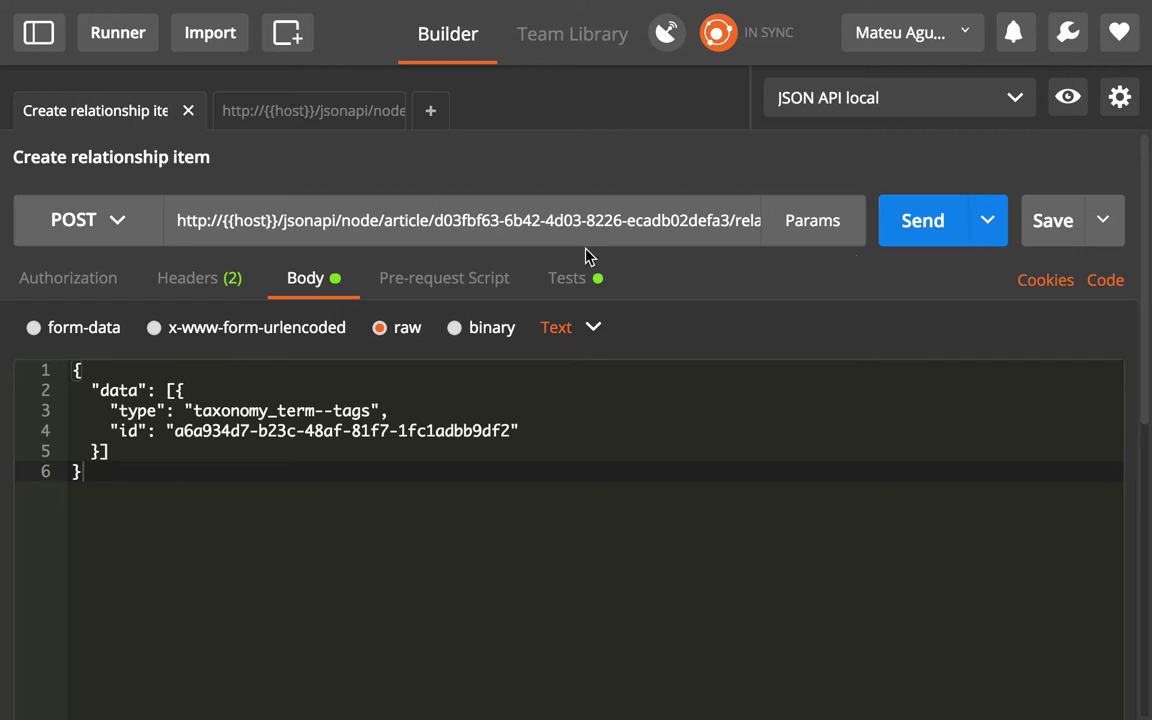
left_click(300, 111)
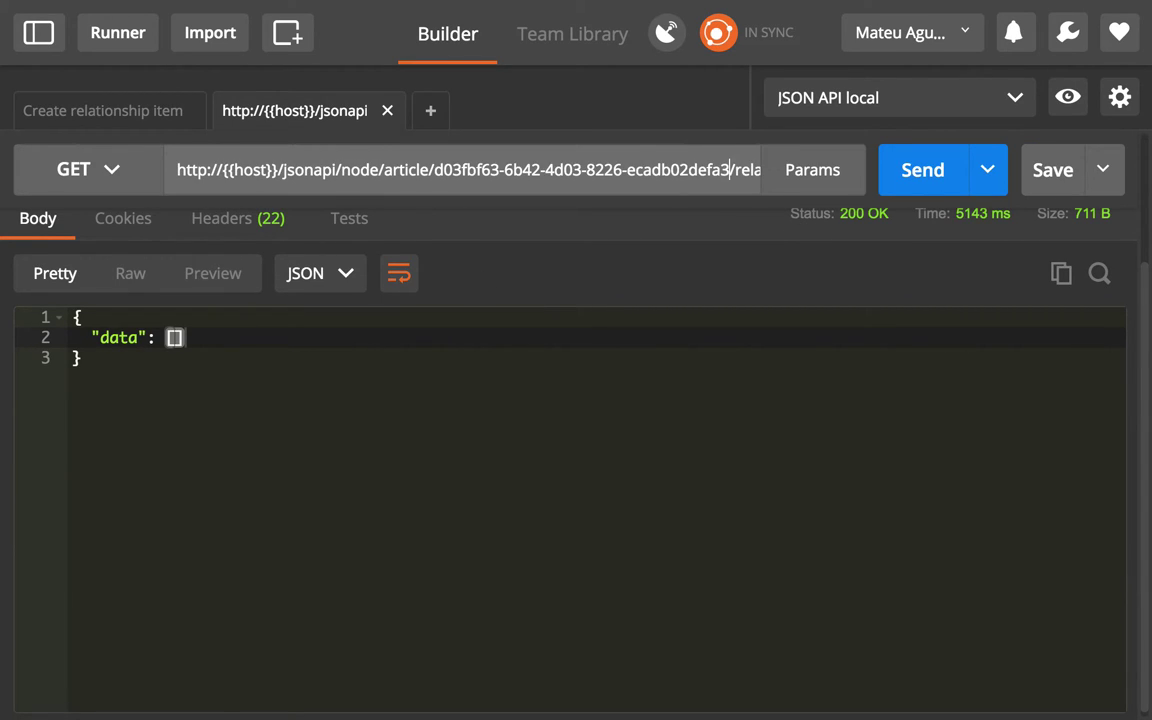
mouse_move(722, 169)
left_mouse_down()
mouse_move(458, 169)
mouse_move(628, 169)
left_mouse_up()
key("BackSpace")
key("Return")
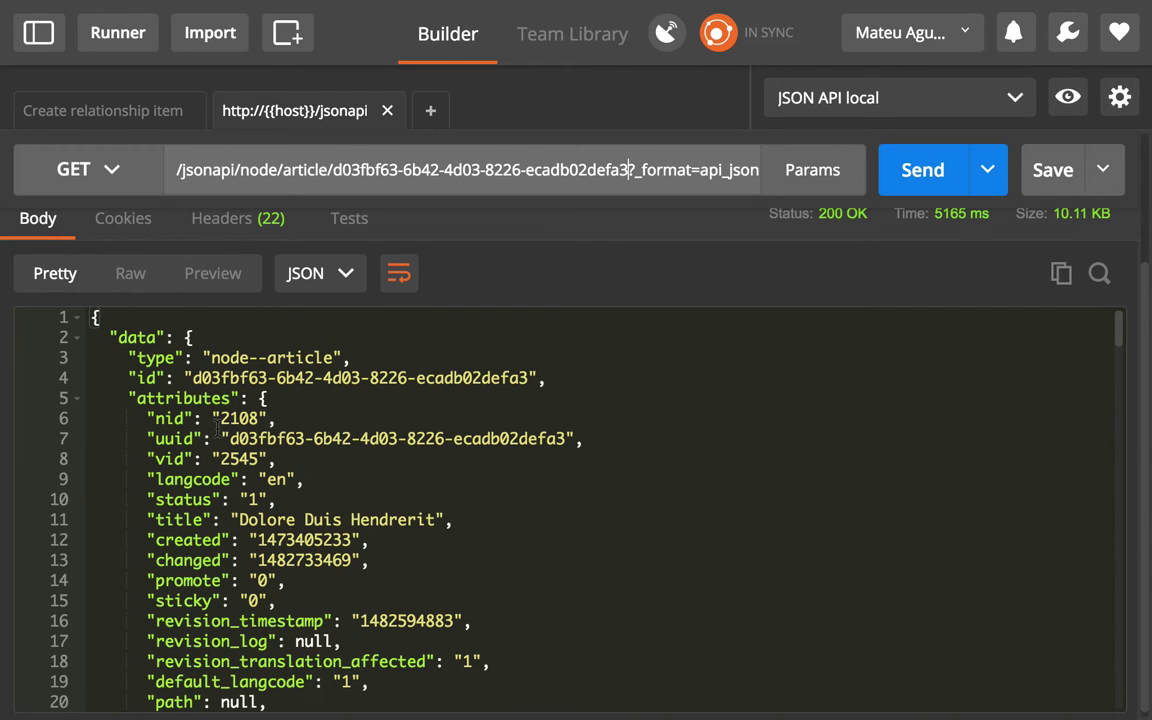
left_click(224, 439)
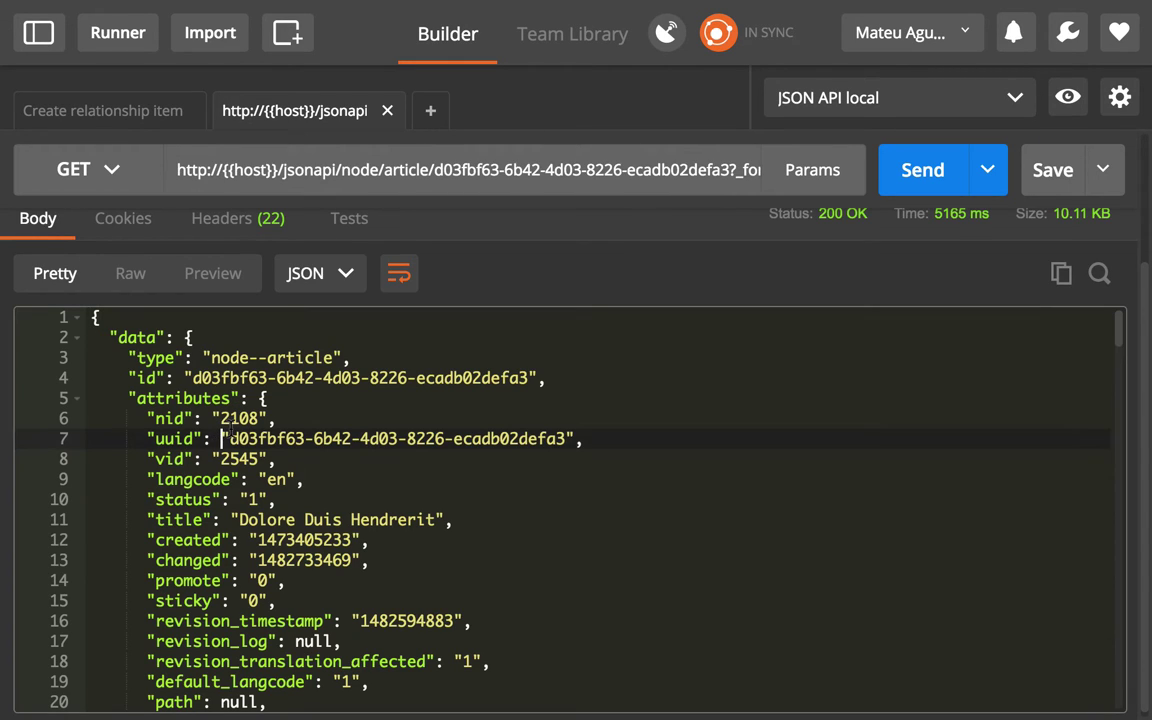
Copy nid 2108 and load node/2108 in Firefox
double_click(224, 419)
key("super+c")
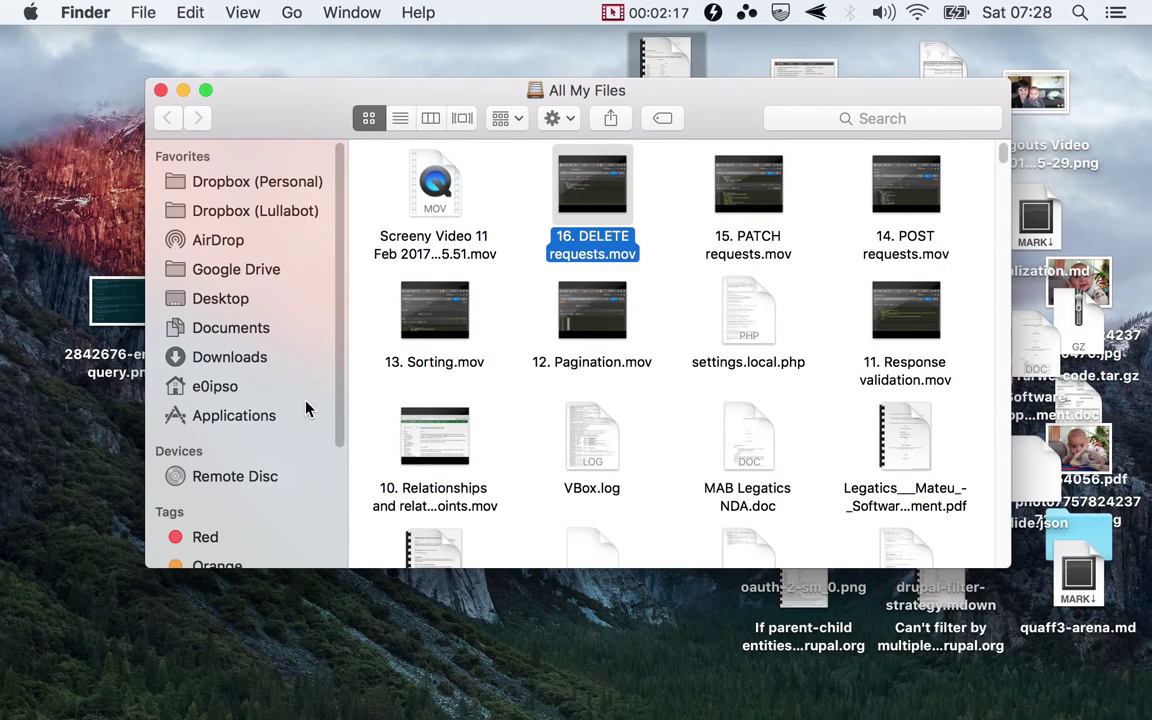
key("super+Tab")
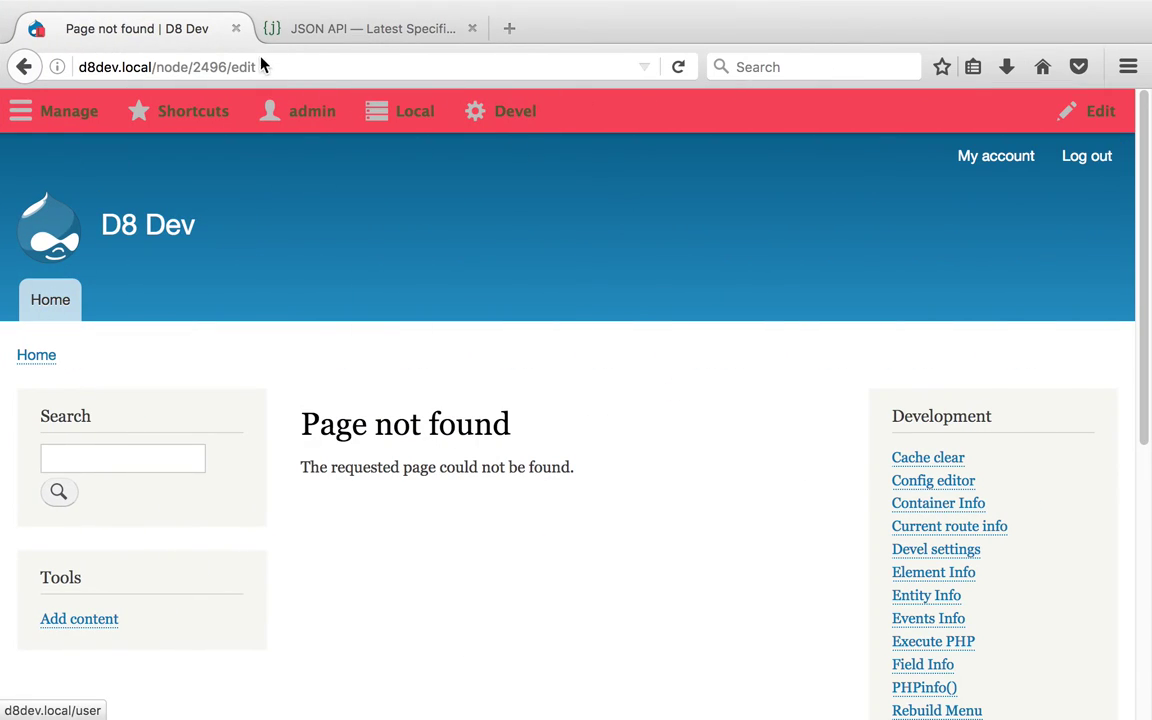
left_click(218, 67)
left_click_drag(193, 67, 258, 67)
key("super+v")
key("Return")
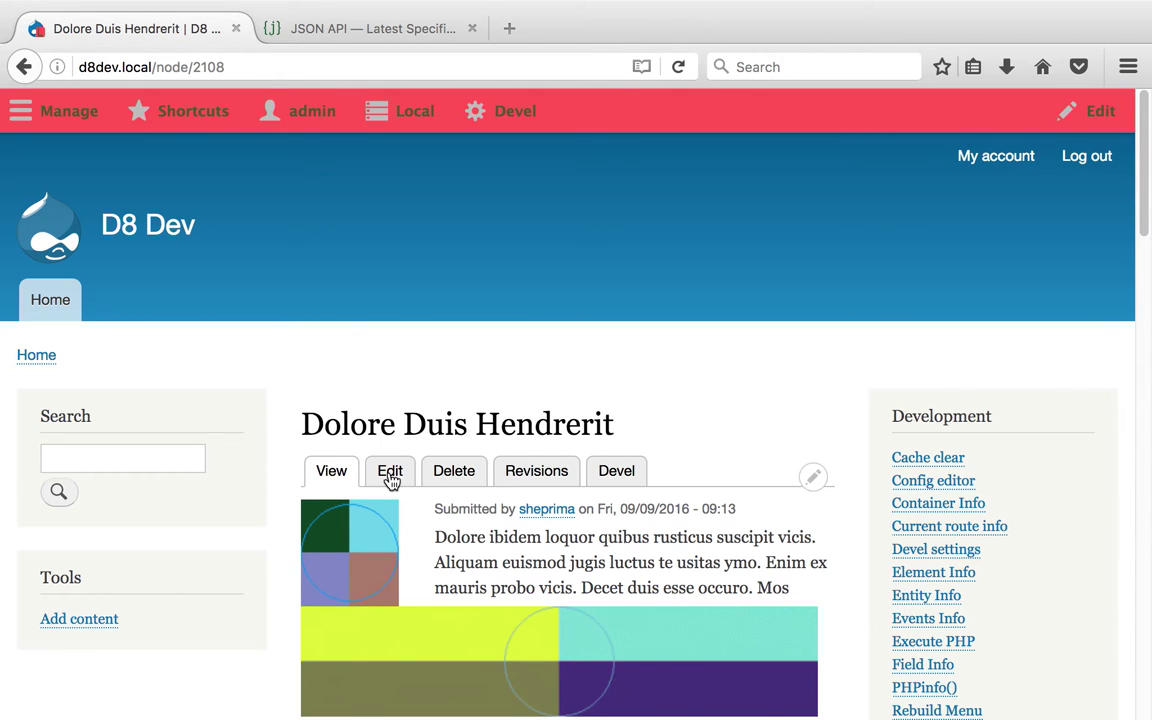
Confirm the article's edit form shows an empty Tags field
left_click(391, 479)
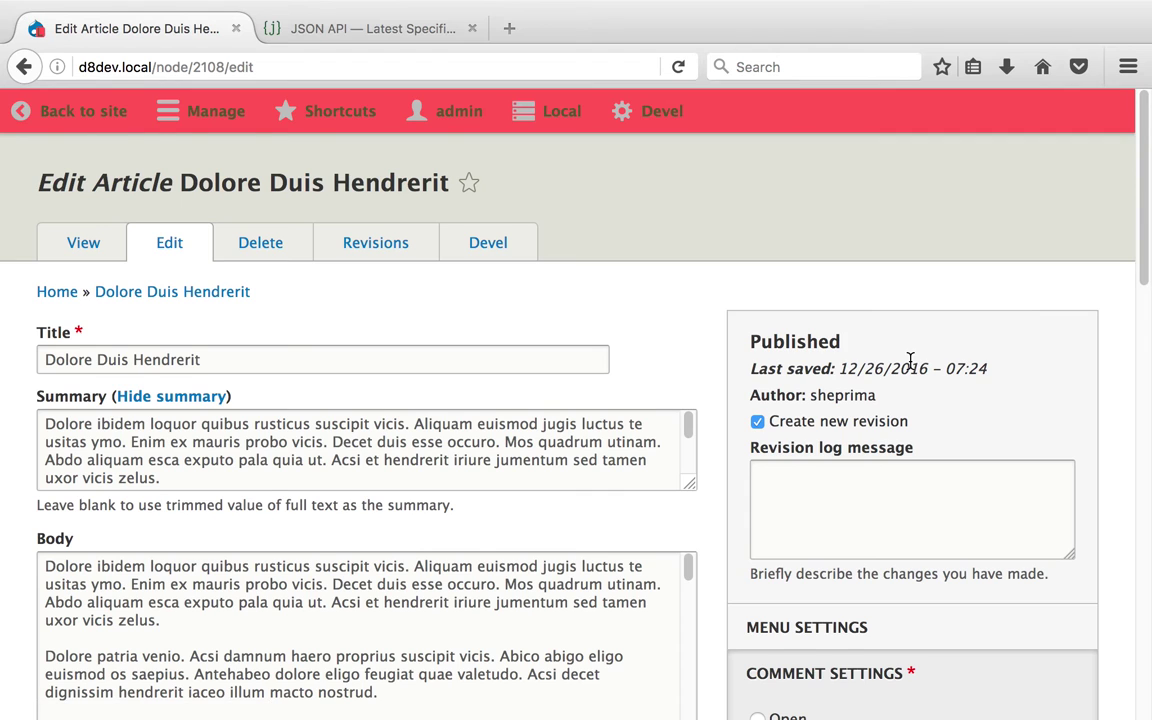
scroll(910, 360, "down", 10)
scroll(910, 365, "down", 2)
scroll(910, 367, "up", 1)
left_click(491, 234)
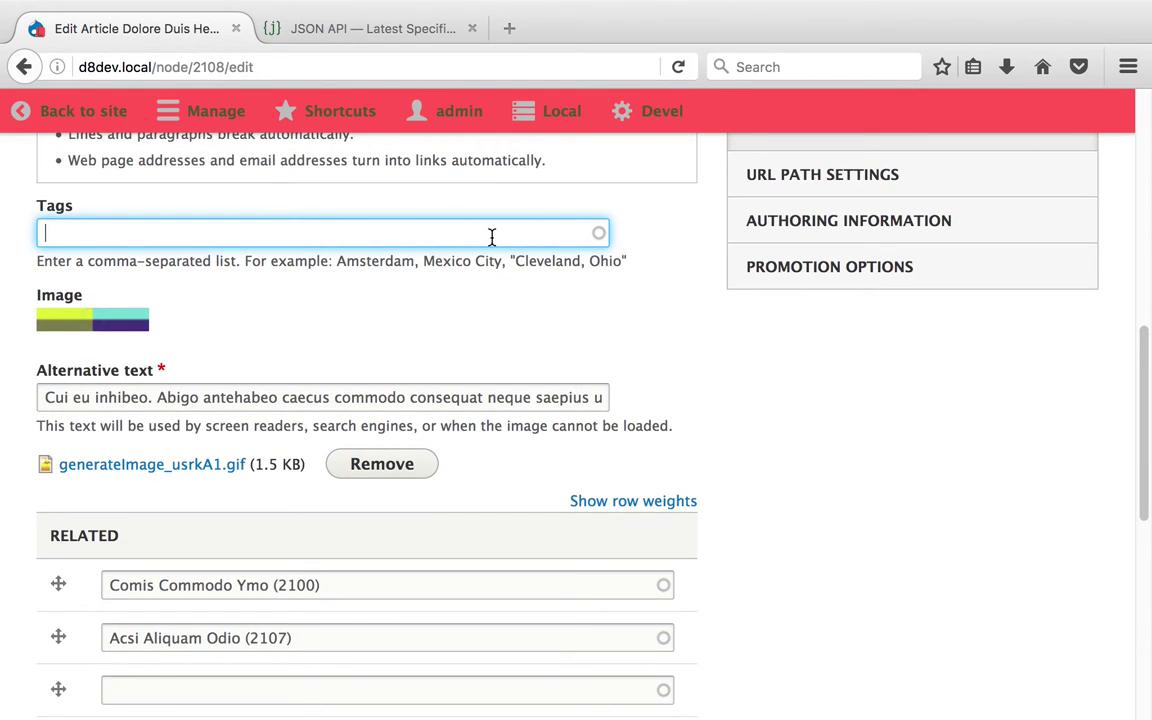
key("super+Tab")
key("super+Tab")
left_click(128, 122)
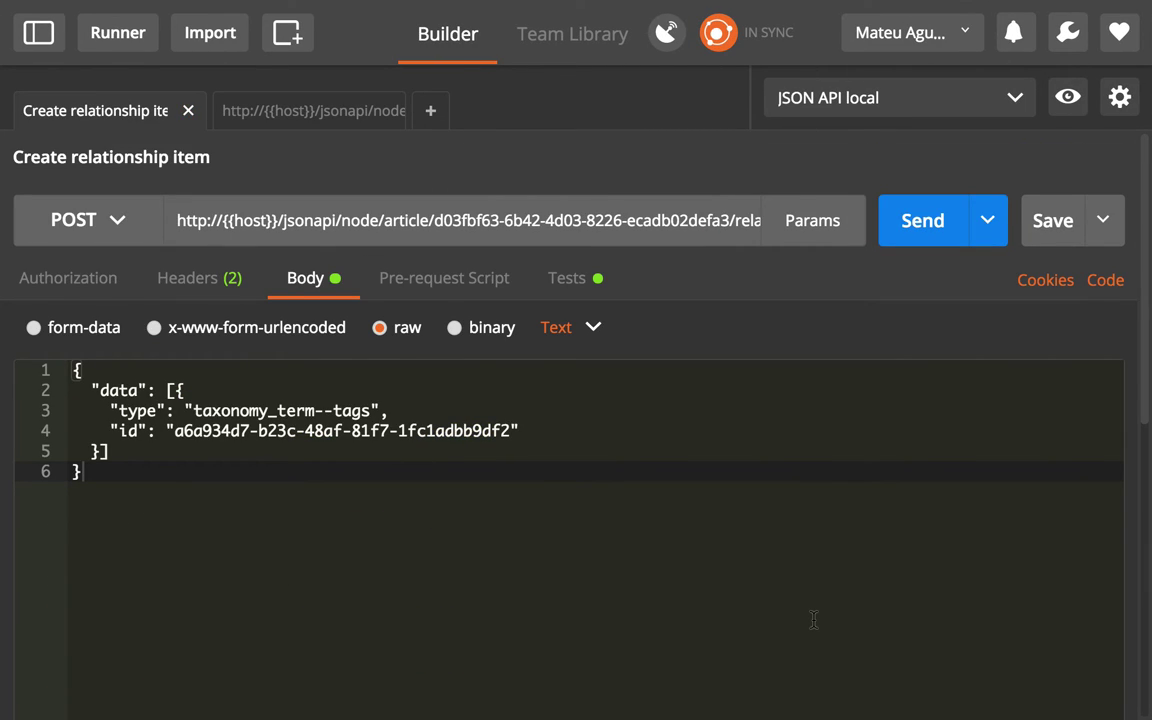
Send the relationship POST and inspect the returned taxonomy_term--tags data (201 Created)
left_click(870, 553)
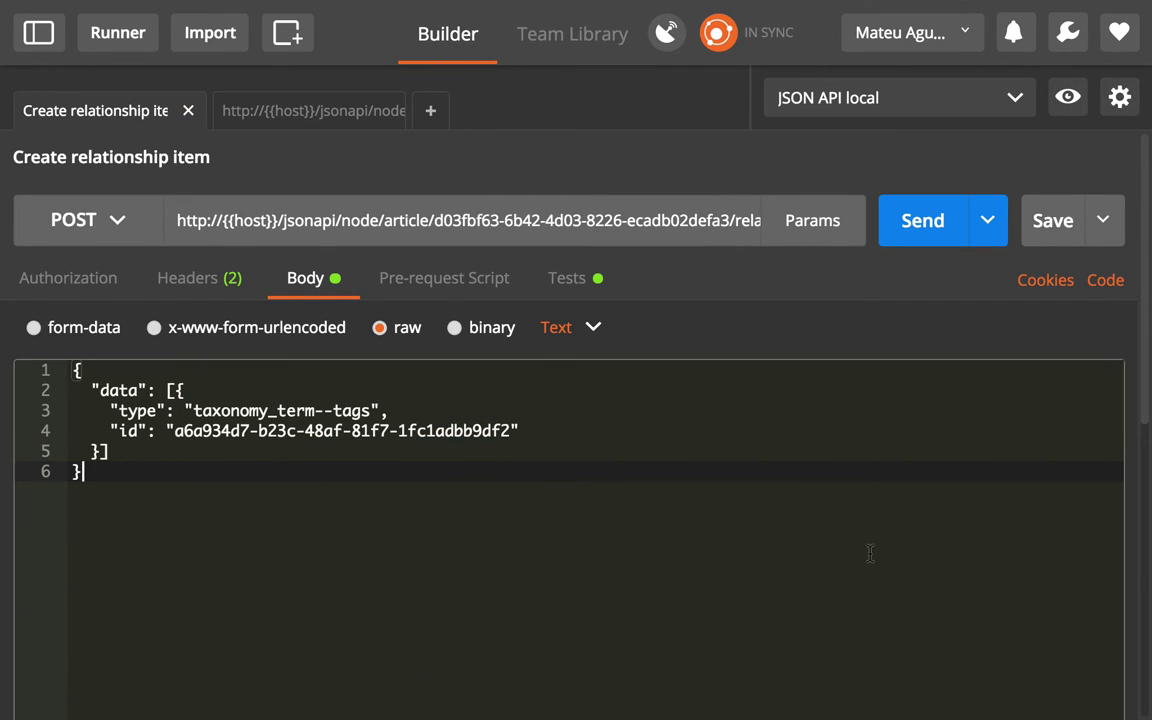
left_click(959, 246)
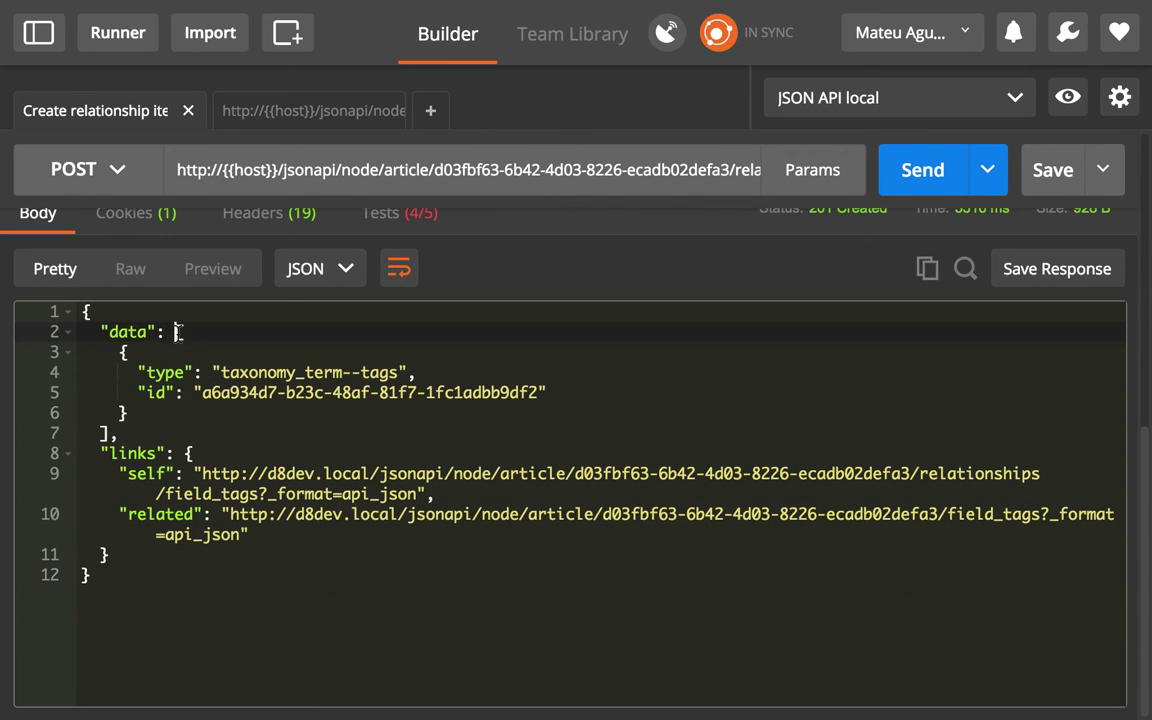
left_click_drag(182, 332, 110, 432)
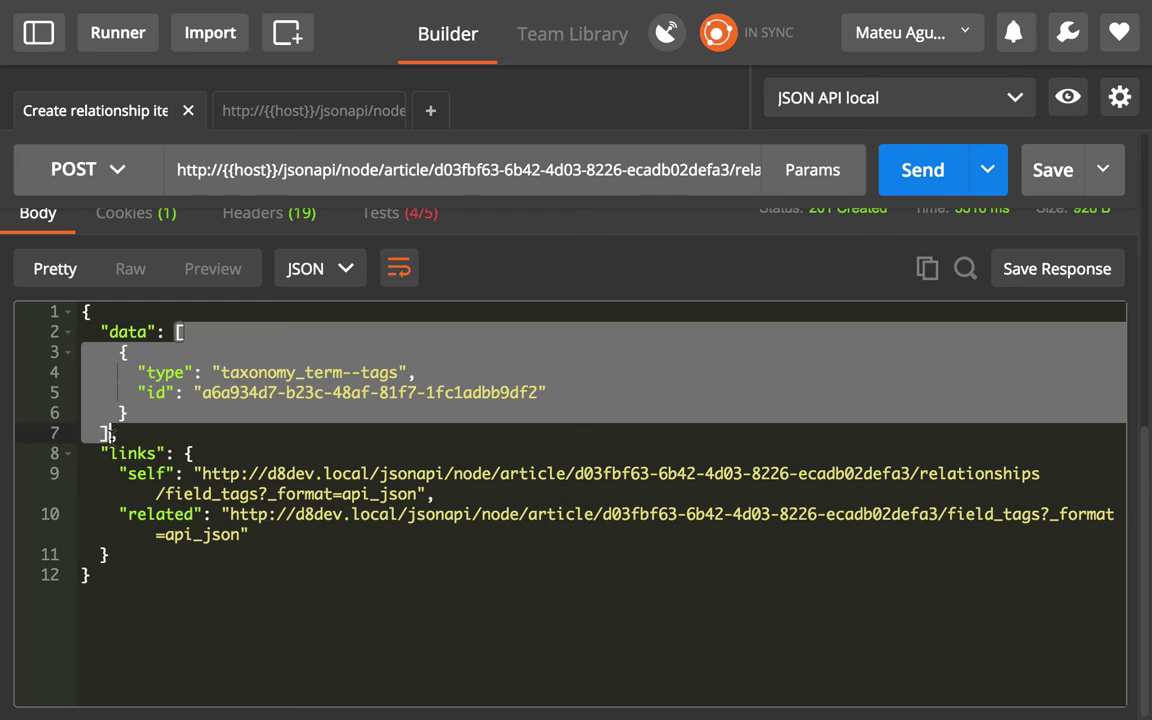
key("super+Tab")
Reload article 2108's edit form and verify Tags now contains jigututre (7)
key("super+r")
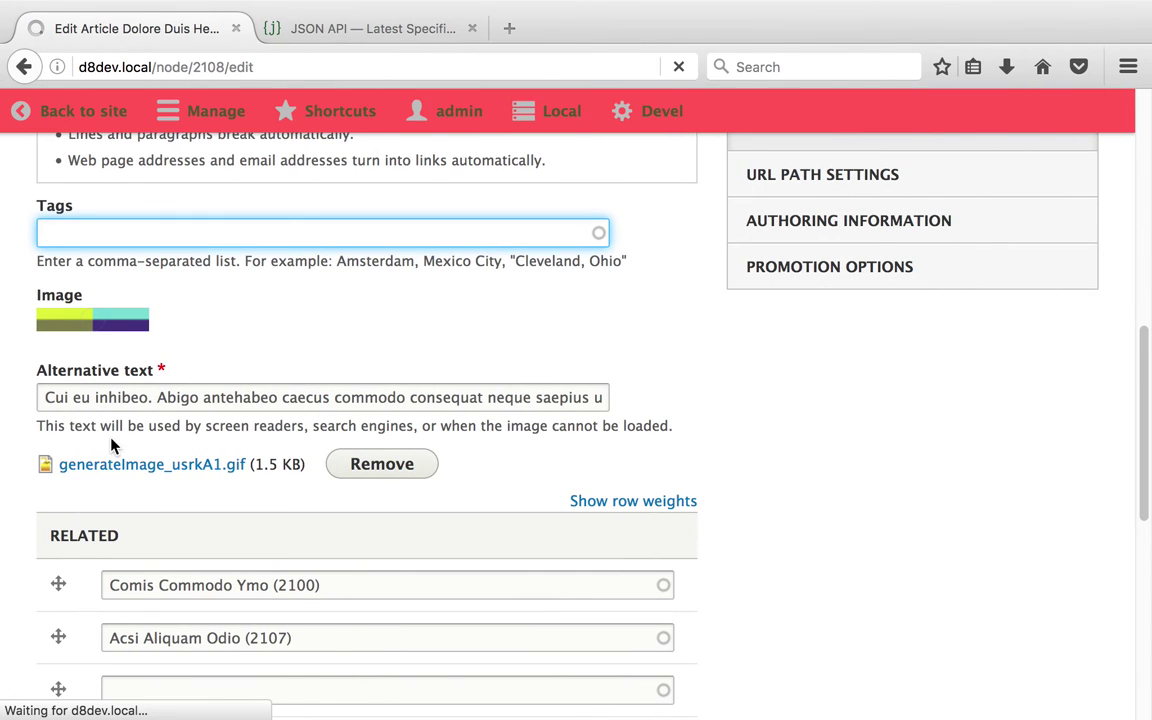
left_click(108, 236)
key("ctrl+a")
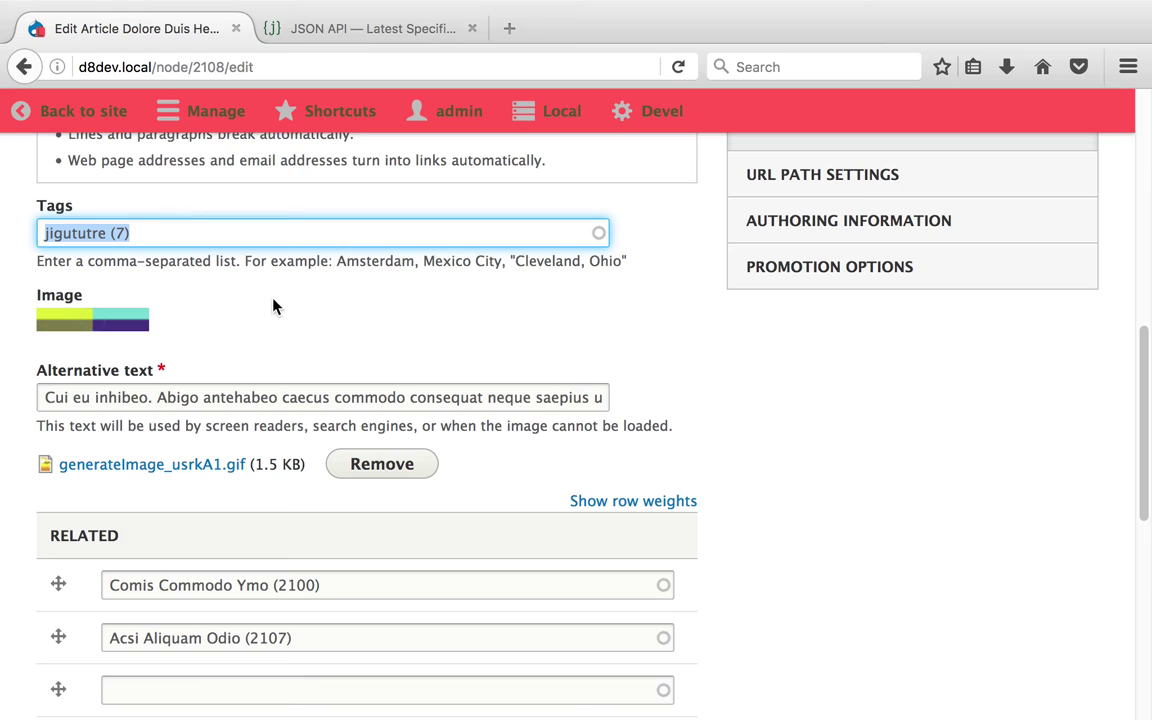
key("super+Tab")
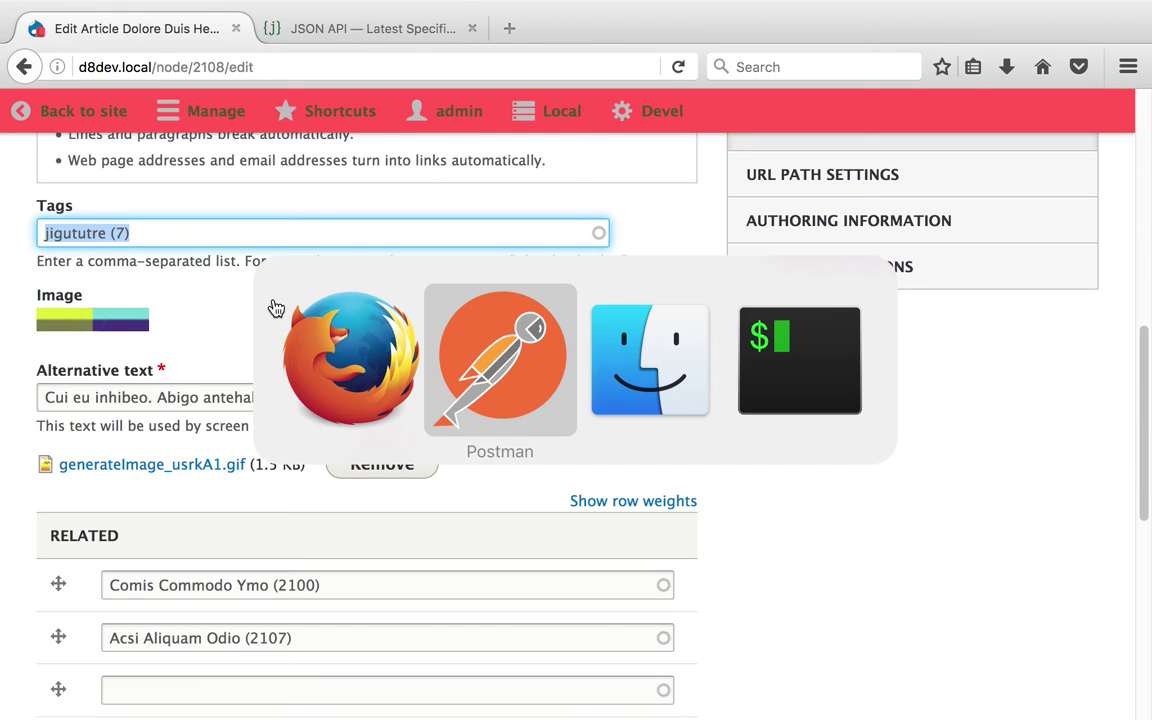